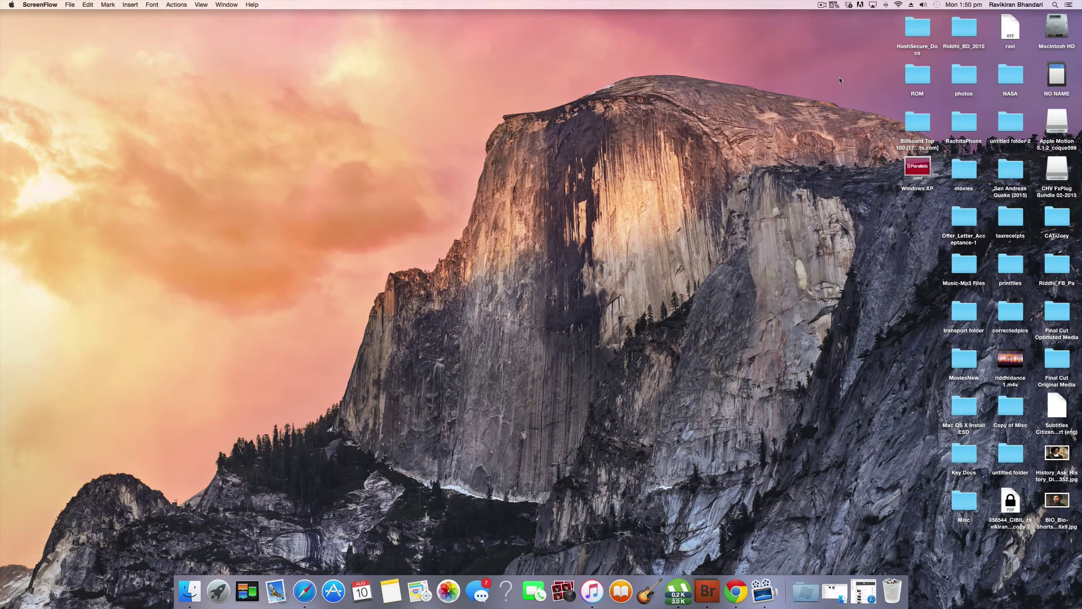
View the Mac's system overview in About This Mac, then close it.
left_click(12, 4)
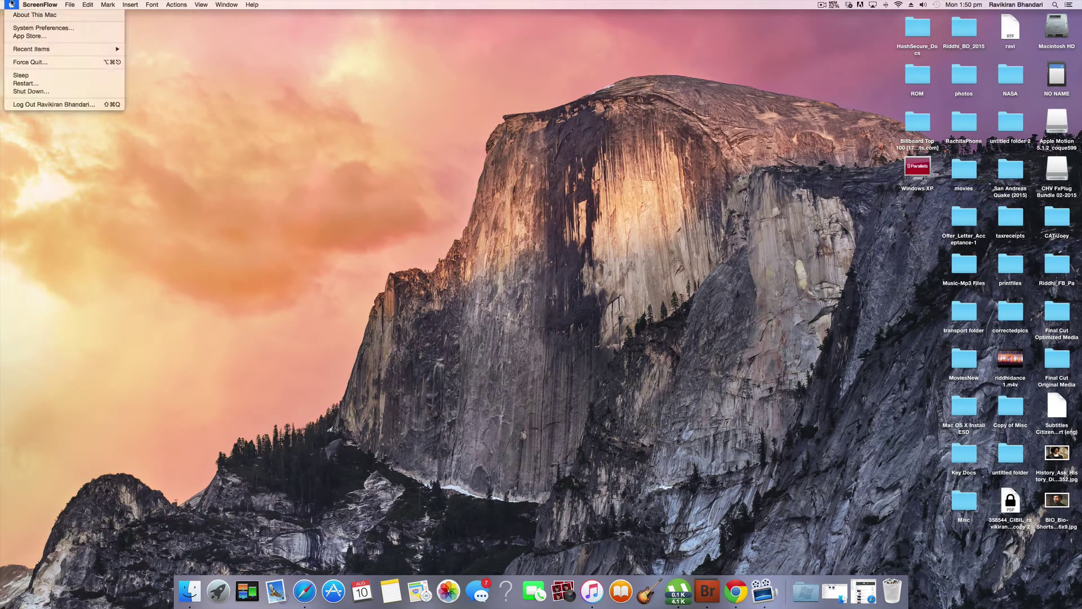
left_click(300, 115)
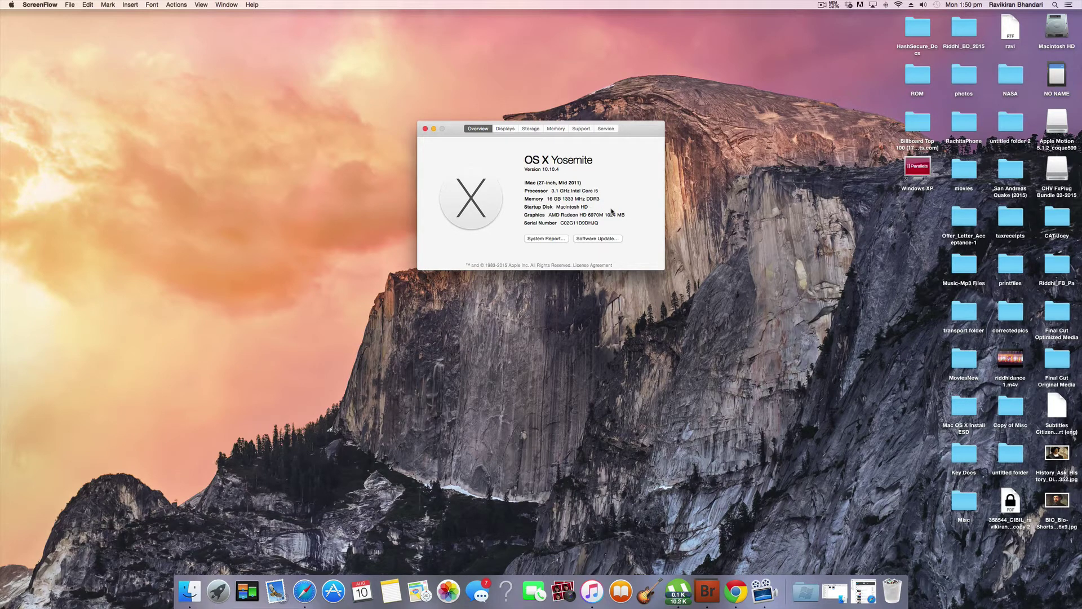
left_click(425, 129)
Bring up the Dr. Cleaner panel showing 52.0% memory usage and 664 MB of junk.
left_click(822, 4)
left_click(770, 71)
left_click(834, 4)
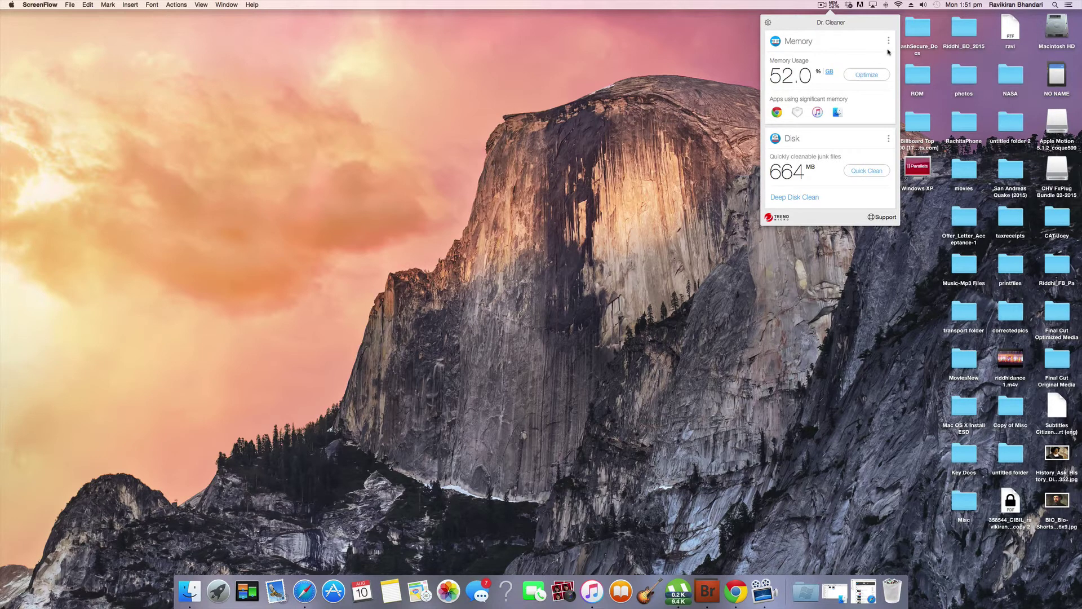
left_click(652, 92)
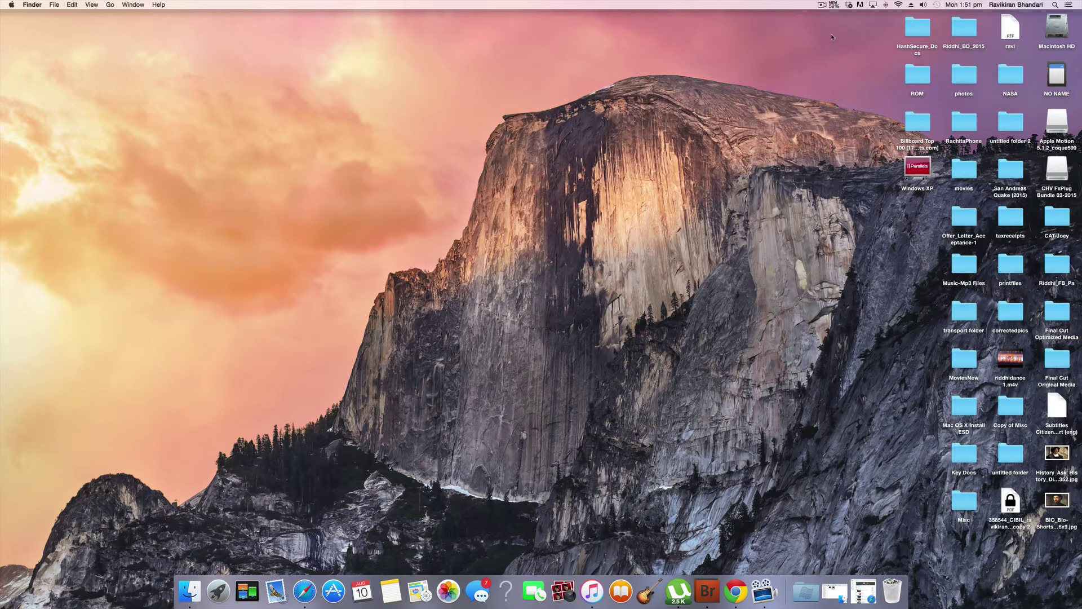
left_click(834, 5)
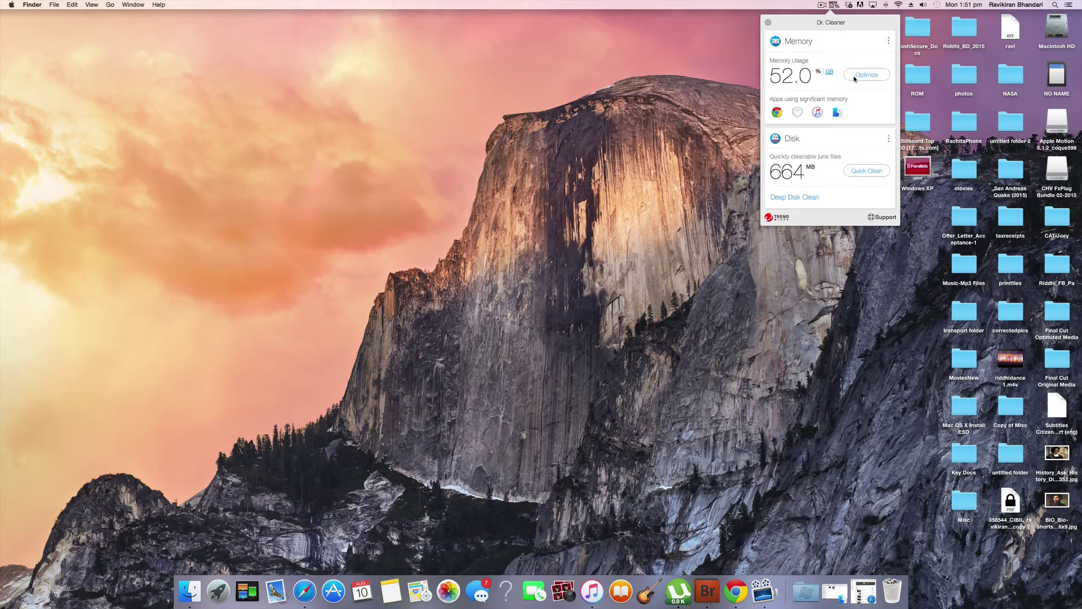
Optimize memory from the memory details view, cutting usage from 52.0% to 37.0%.
left_click(888, 40)
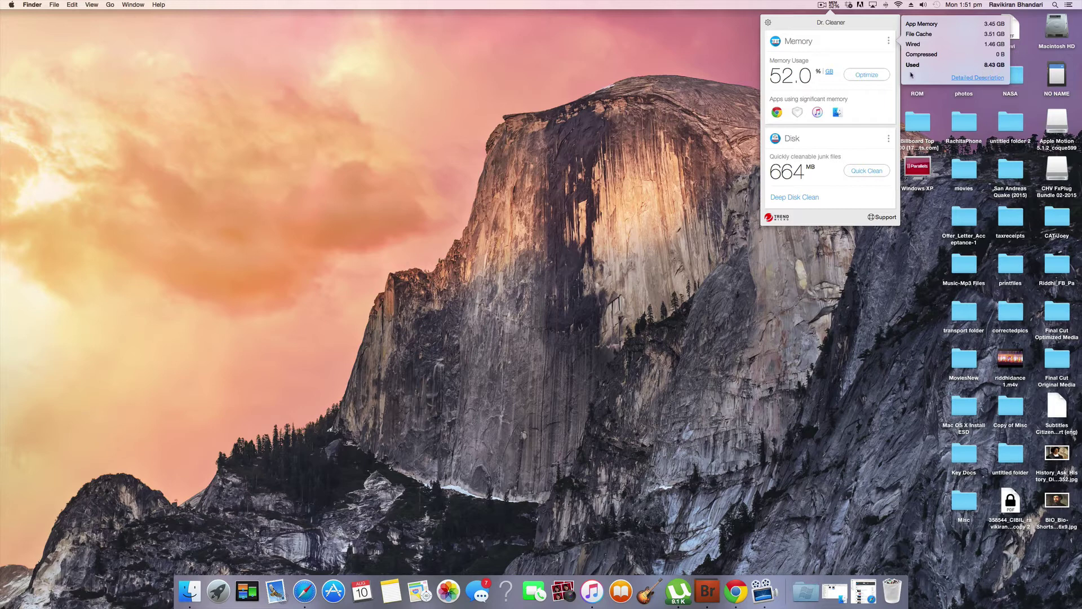
left_click(871, 80)
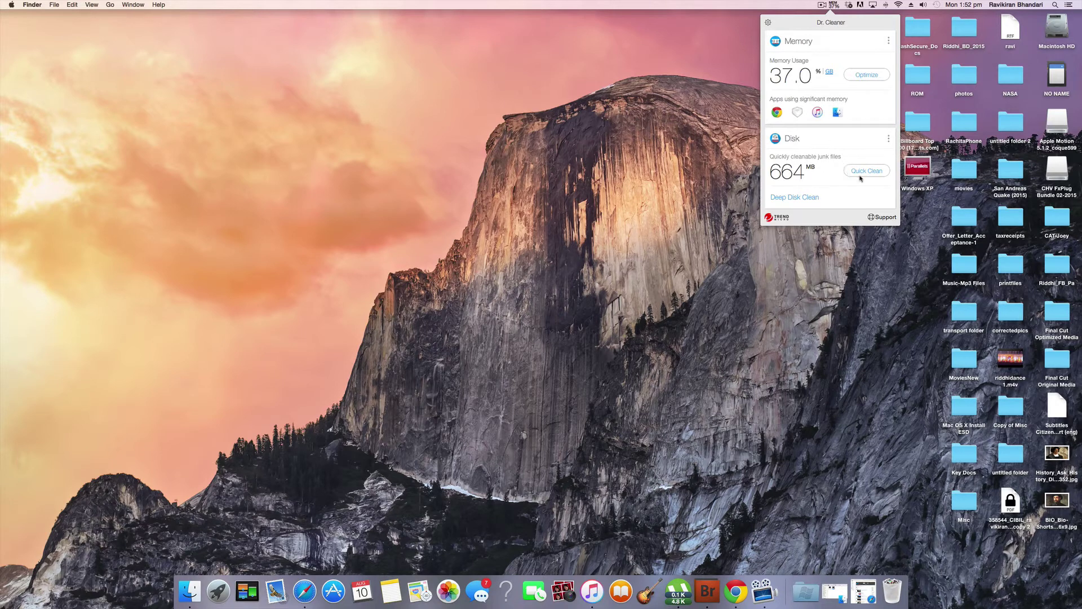
Run a deep scan and tick Trash Can (confirmed), Uninstalled Application Leftovers and Browser Caches.
left_click(798, 197)
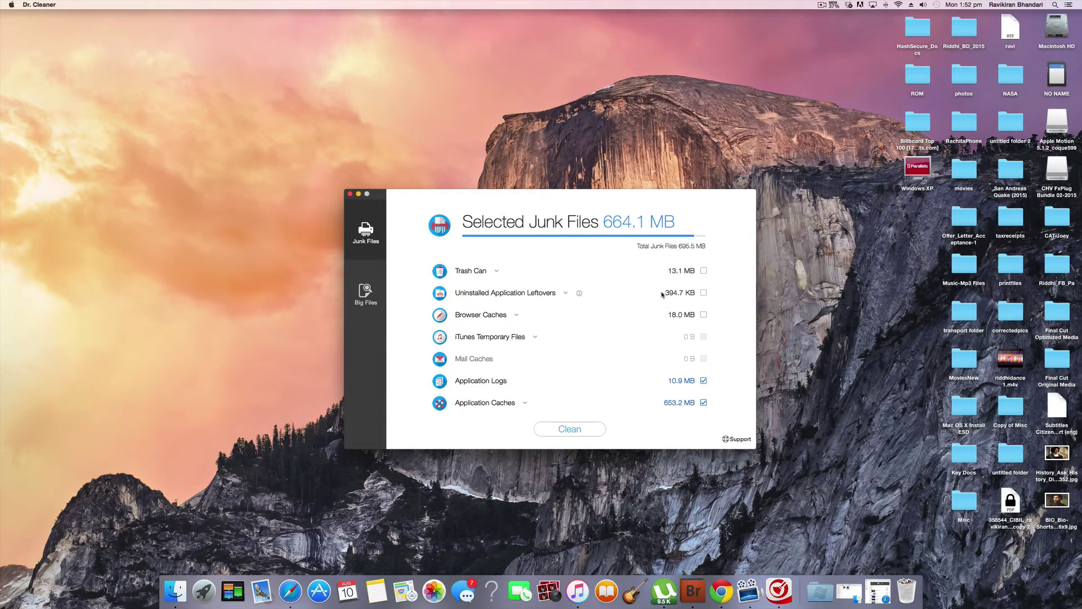
left_click(703, 271)
left_click(610, 236)
left_click(704, 293)
left_click(704, 316)
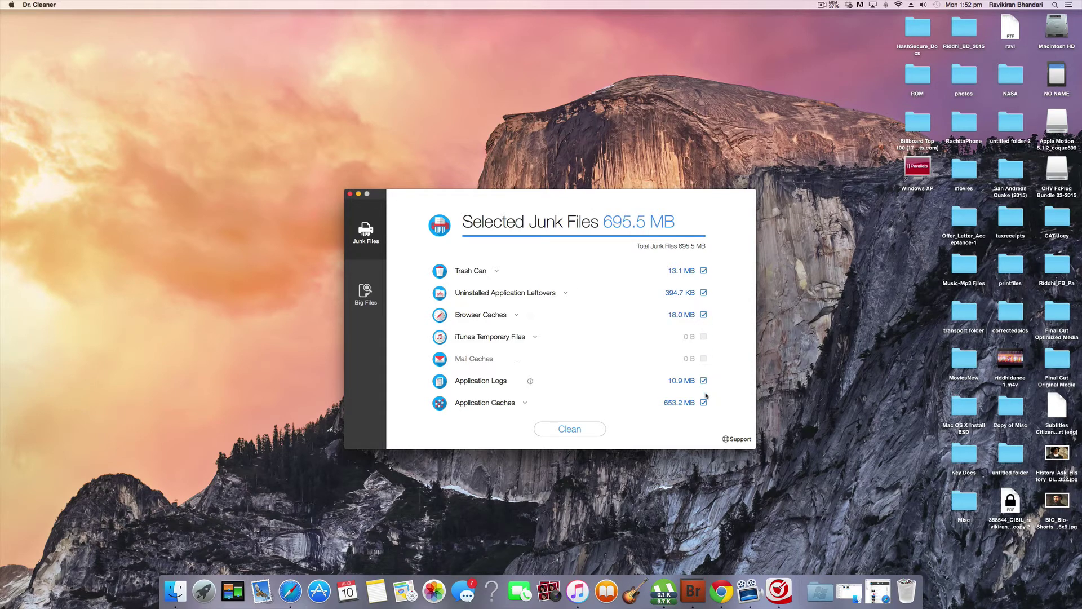
Review the Application Caches contents and clean all 695.5 MB of selected junk.
left_click(524, 403)
scroll(627, 364, "down", 5)
scroll(627, 364, "up", 1)
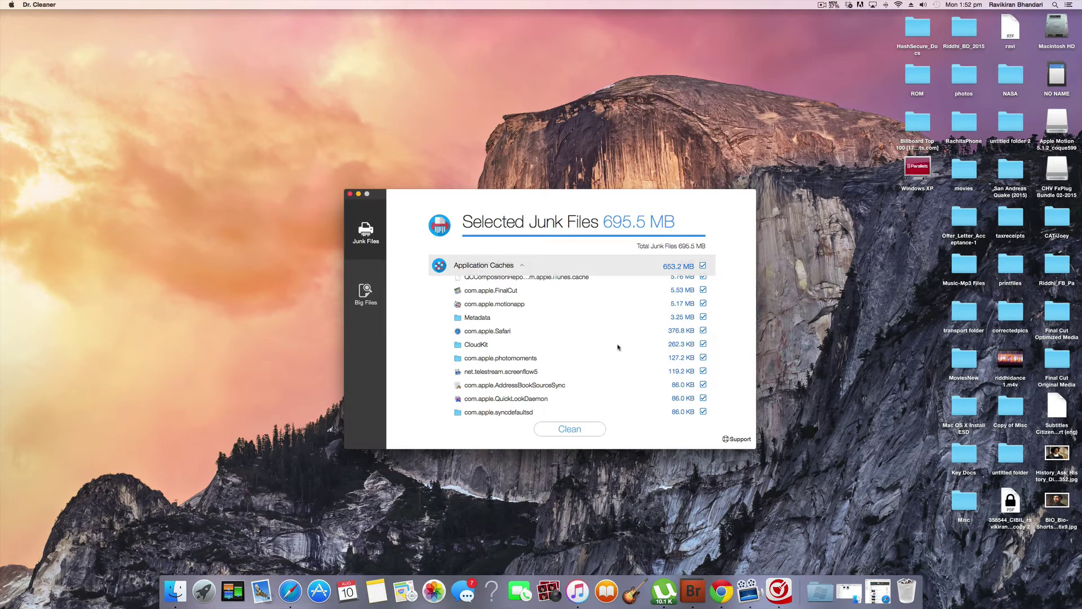
scroll(618, 348, "up", 6)
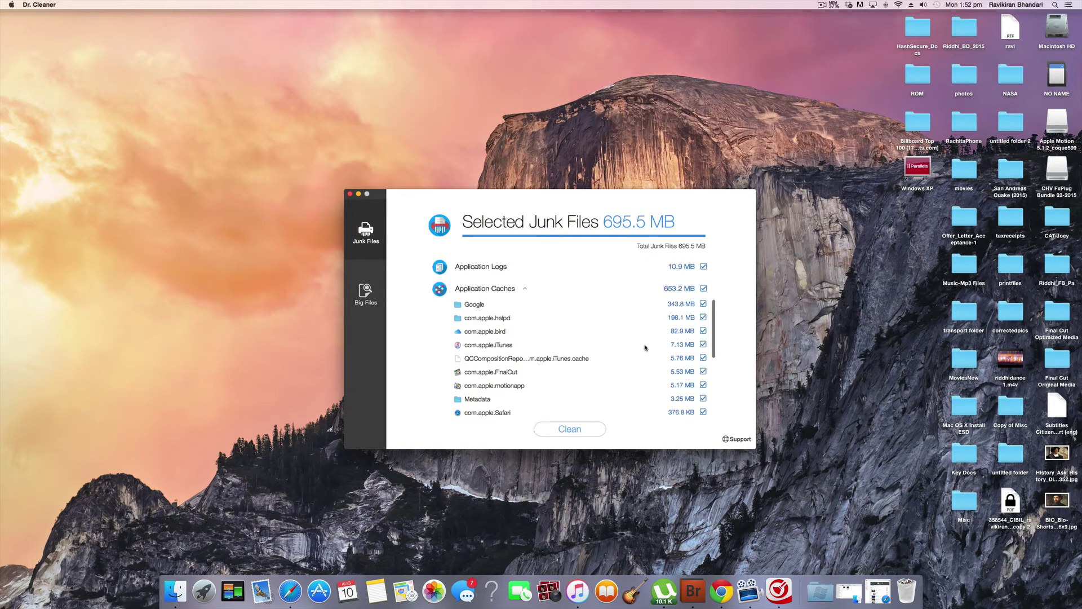
scroll(645, 346, "down", 1)
scroll(645, 348, "up", 2)
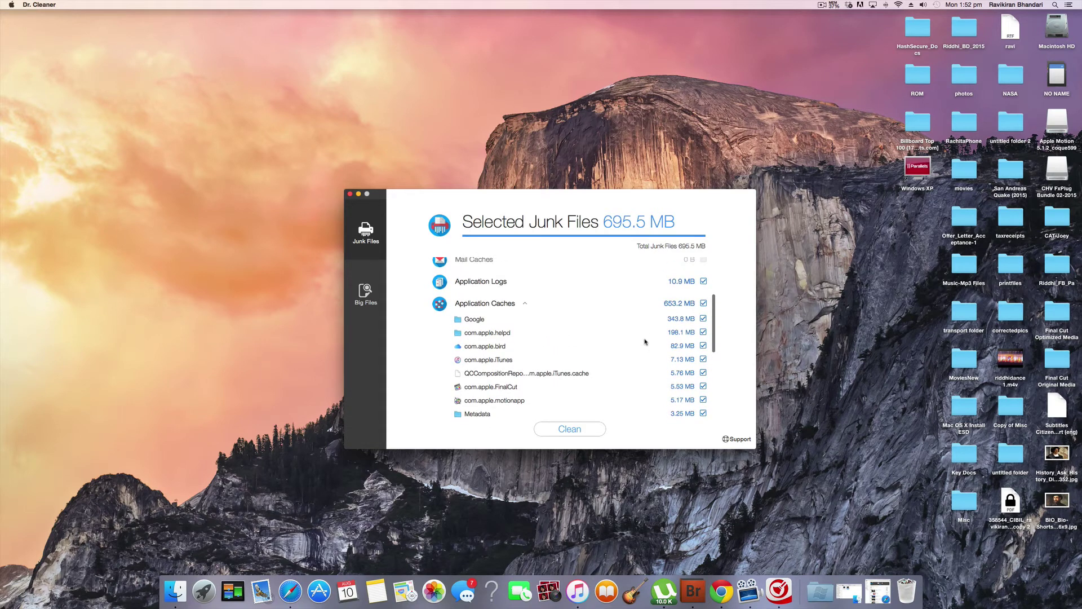
scroll(598, 348, "up", 3)
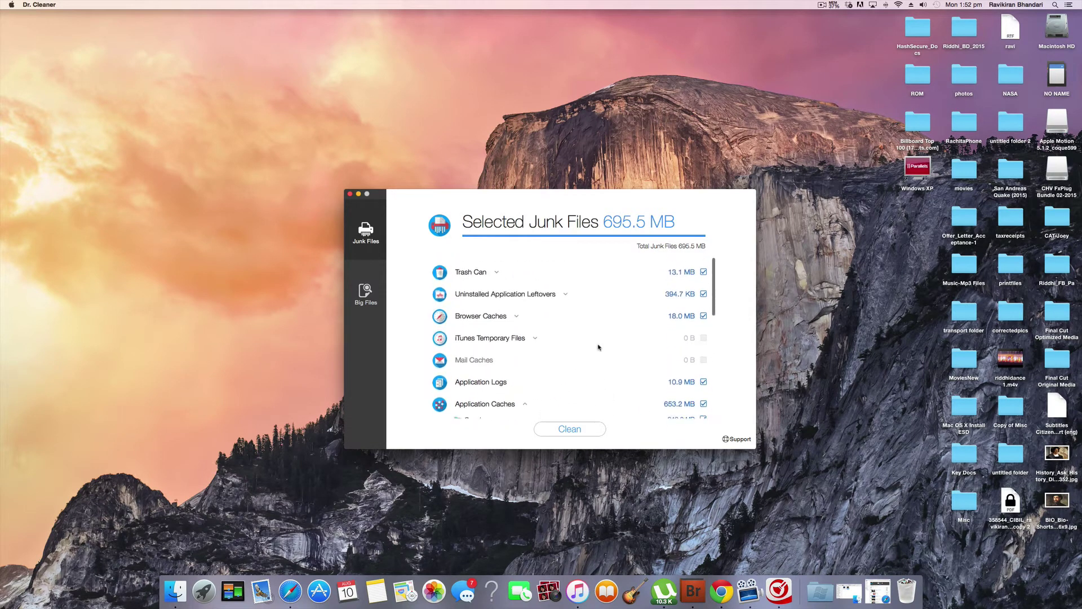
left_click(572, 432)
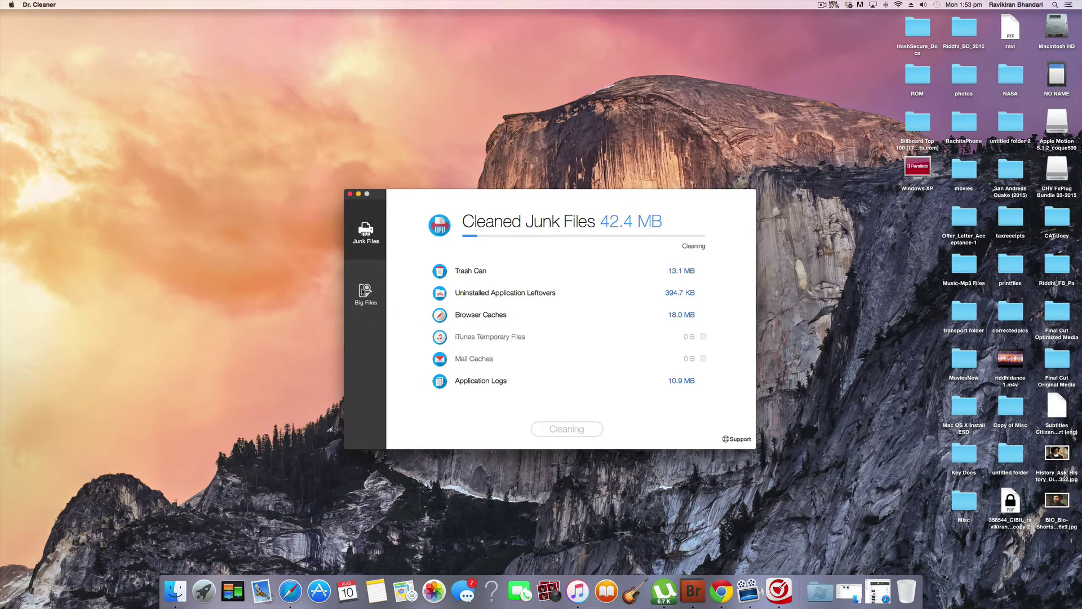
Start the Big Files scan while the junk clean-up finishes.
left_click(365, 293)
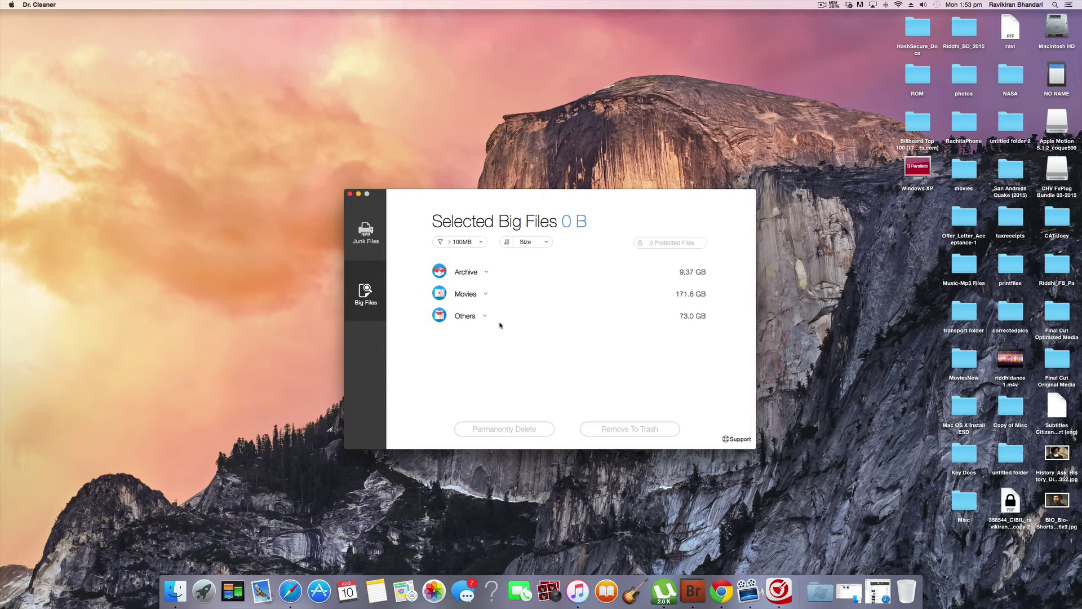
Under Archive, tick the pa_hammerhead 5.0 zip and pa_hammerhead-4.45-20140729.zip.
left_click(487, 272)
left_click(486, 273)
left_click(486, 273)
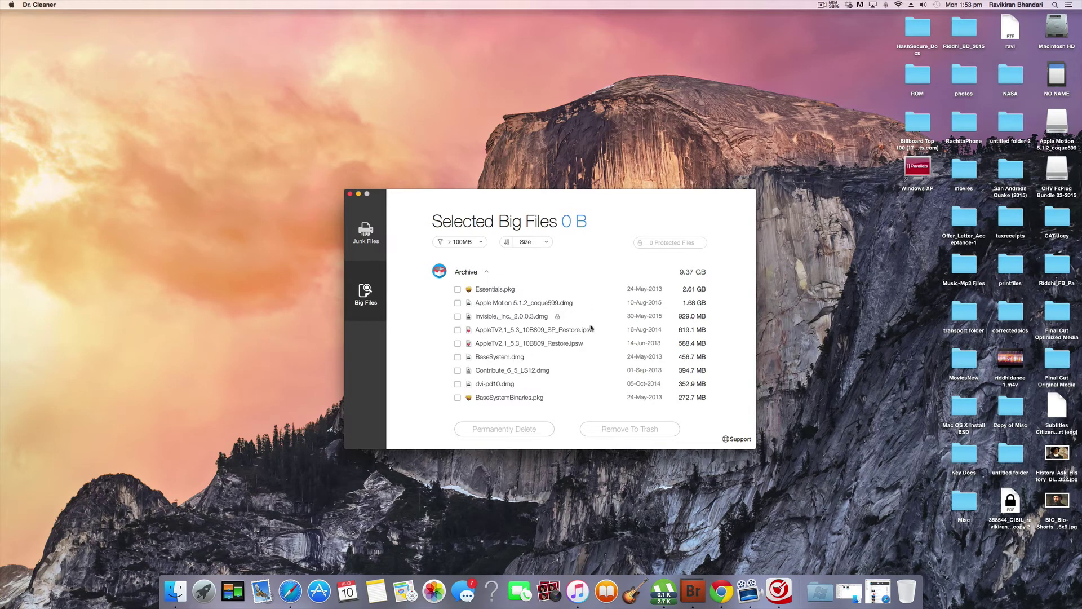
scroll(545, 366, "down", 1)
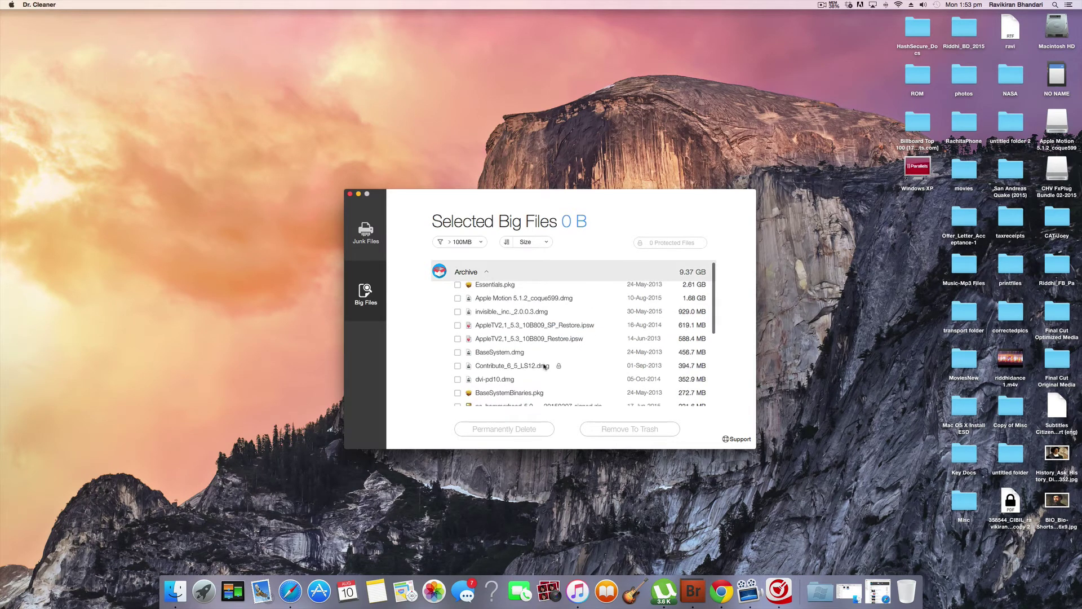
scroll(545, 366, "down", 2)
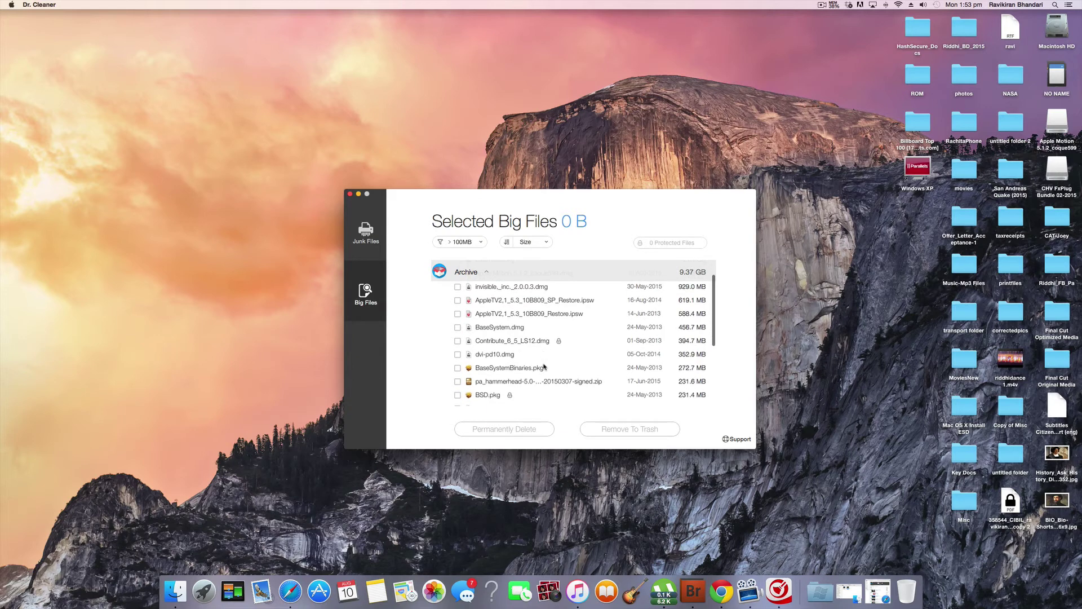
scroll(544, 366, "down", 1)
scroll(544, 367, "down", 1)
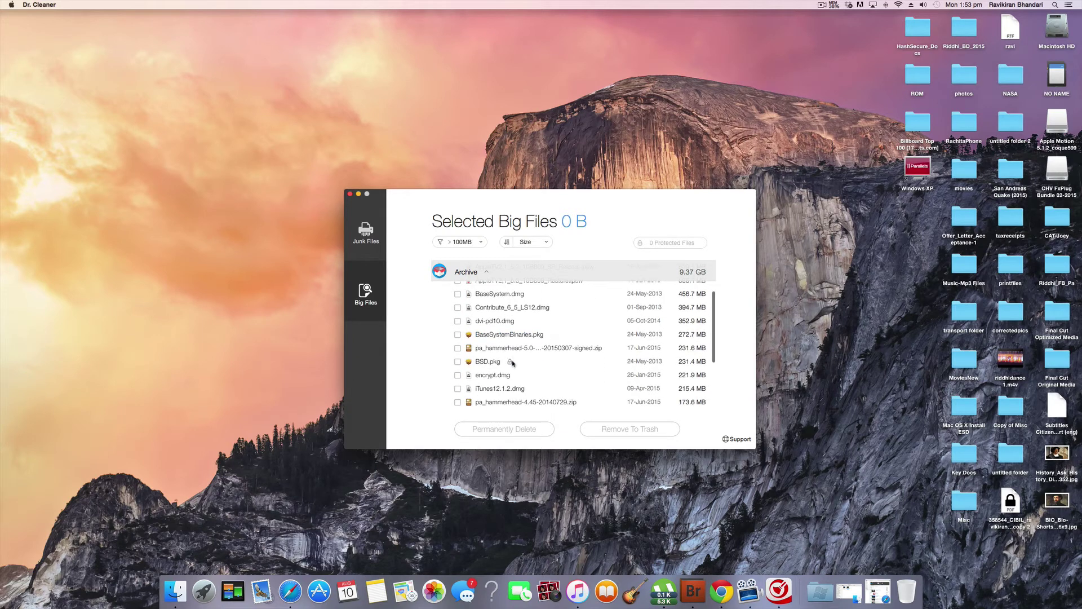
left_click(458, 349)
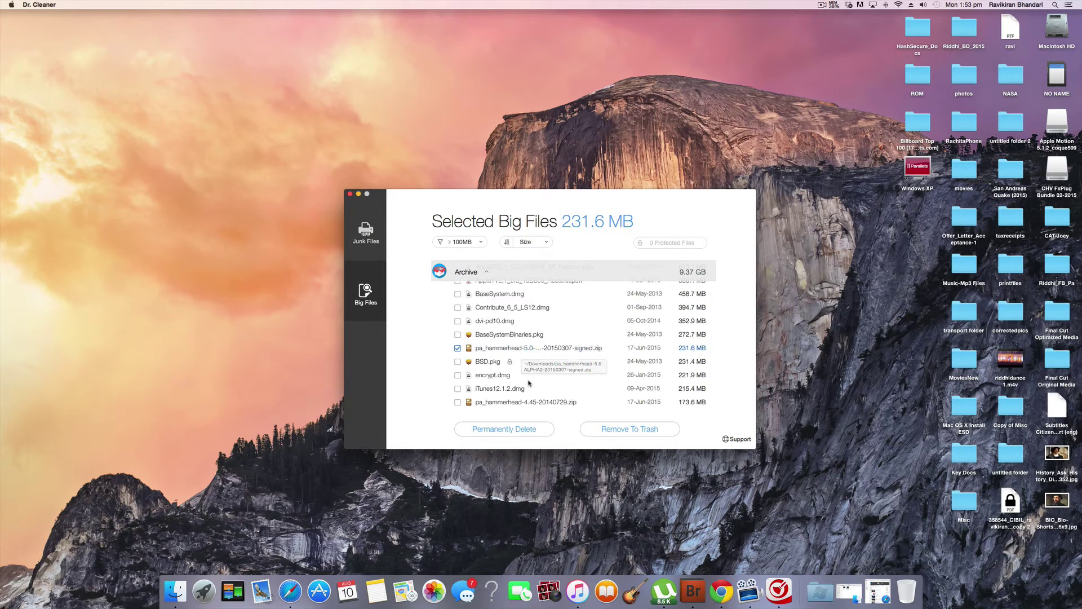
scroll(542, 339, "down", 3)
left_click(458, 358)
Permanently delete the checked archive files, 405.2 MB, confirming with Yes.
scroll(545, 372, "down", 3)
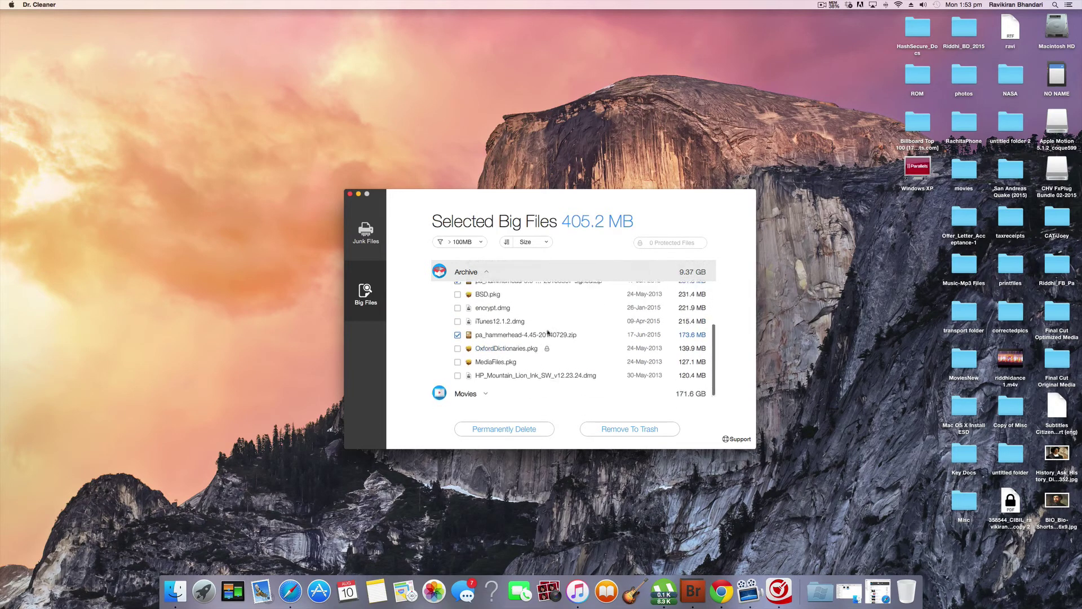
scroll(548, 333, "up", 5)
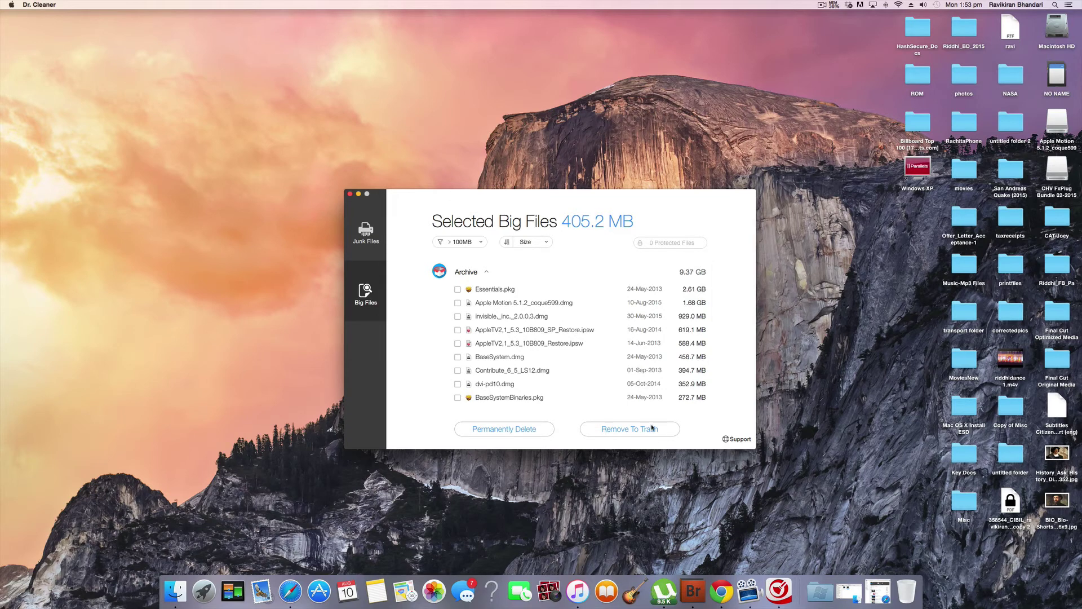
left_click(529, 430)
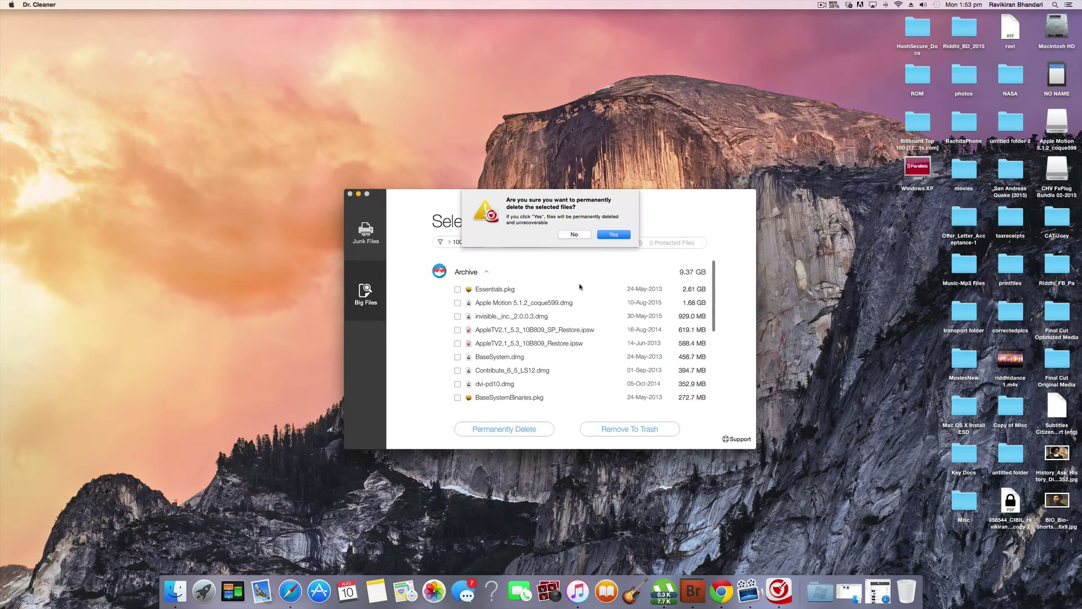
left_click(613, 224)
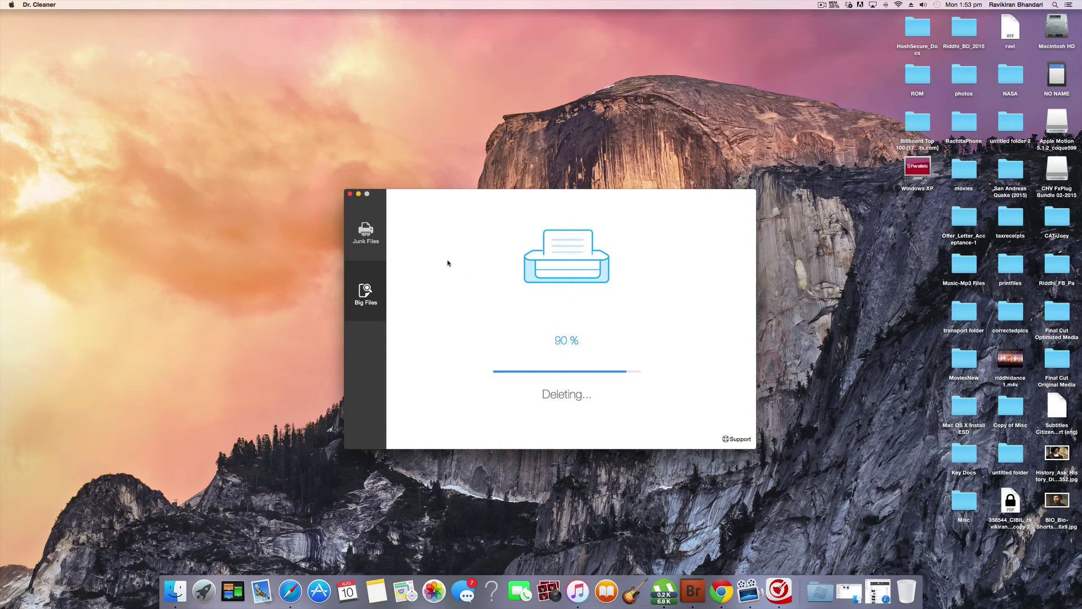
Dismiss the 695.6 MB junk summary and deletion message, returning to Big Files with Archive at 8.96 GB.
left_click(371, 236)
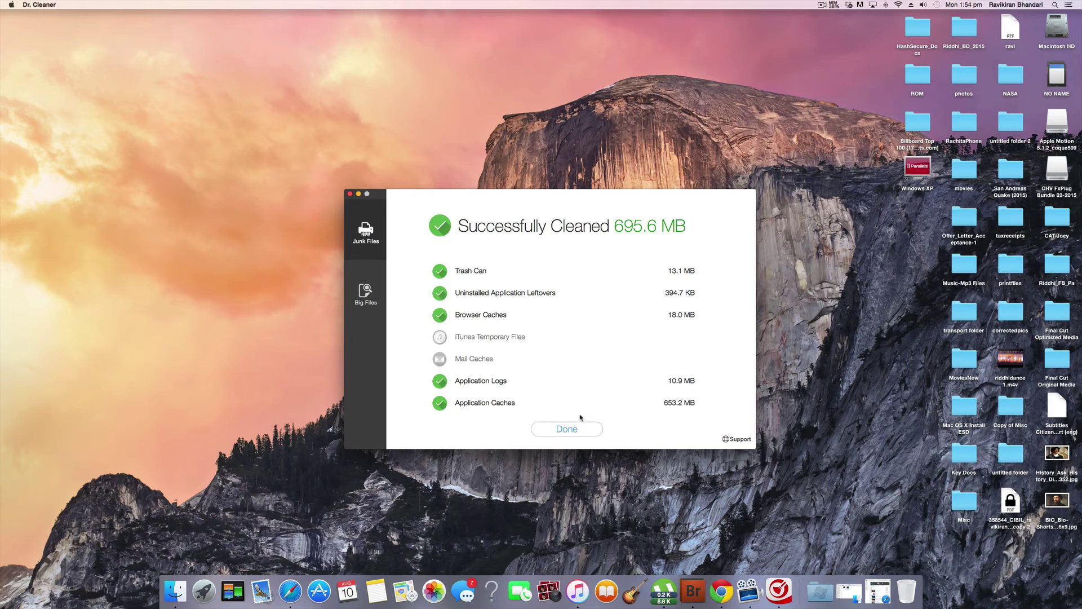
left_click(572, 431)
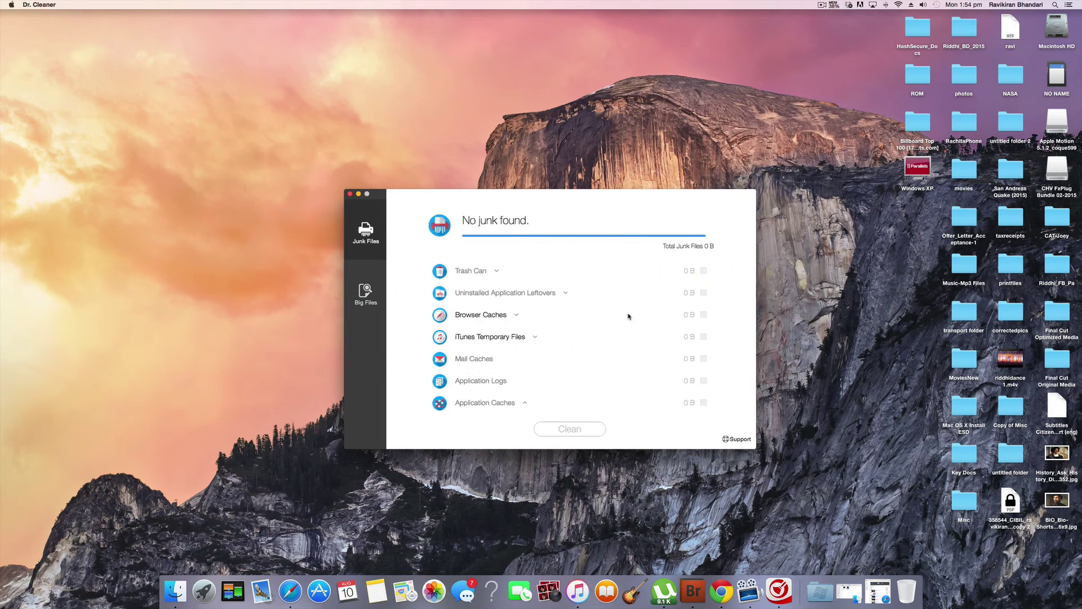
left_click(365, 294)
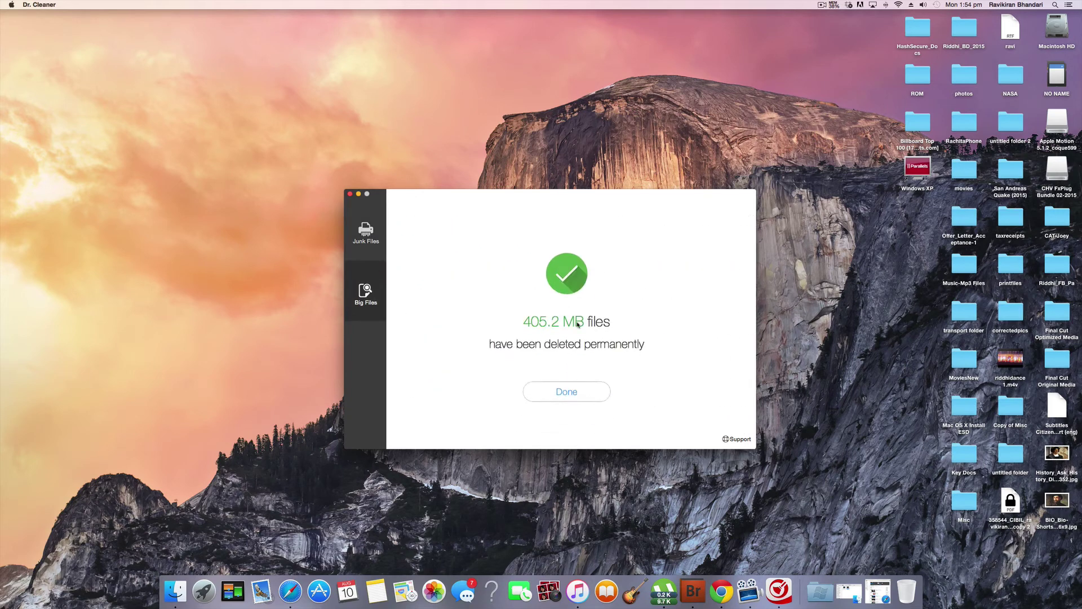
left_click(574, 394)
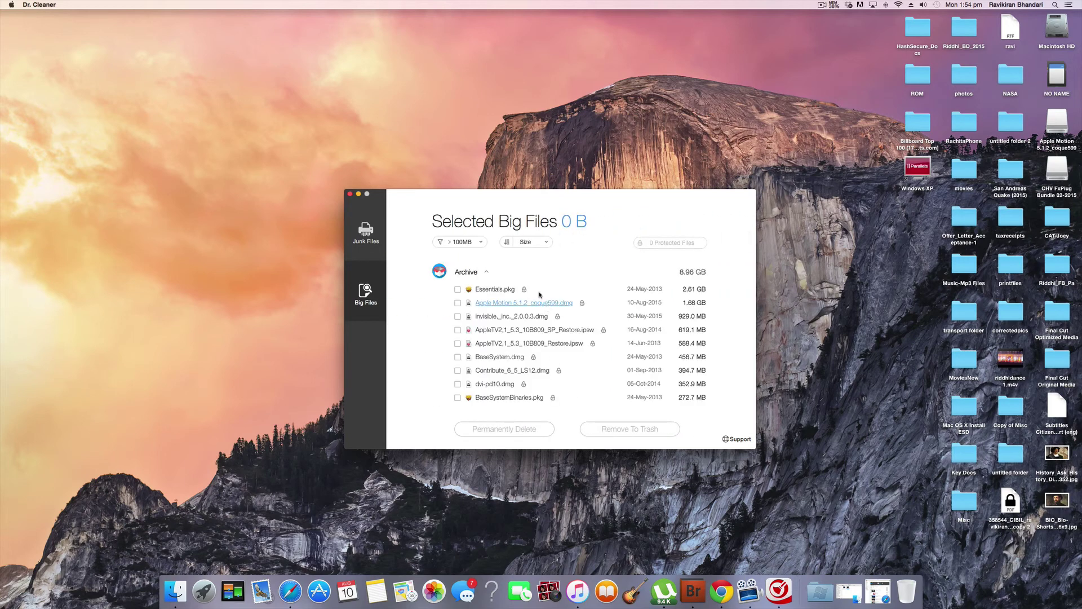
Tick the 3.09 GB Pacific Rim 2013 file under Others and show the menu-bar overview at 38.0% memory.
left_click(487, 273)
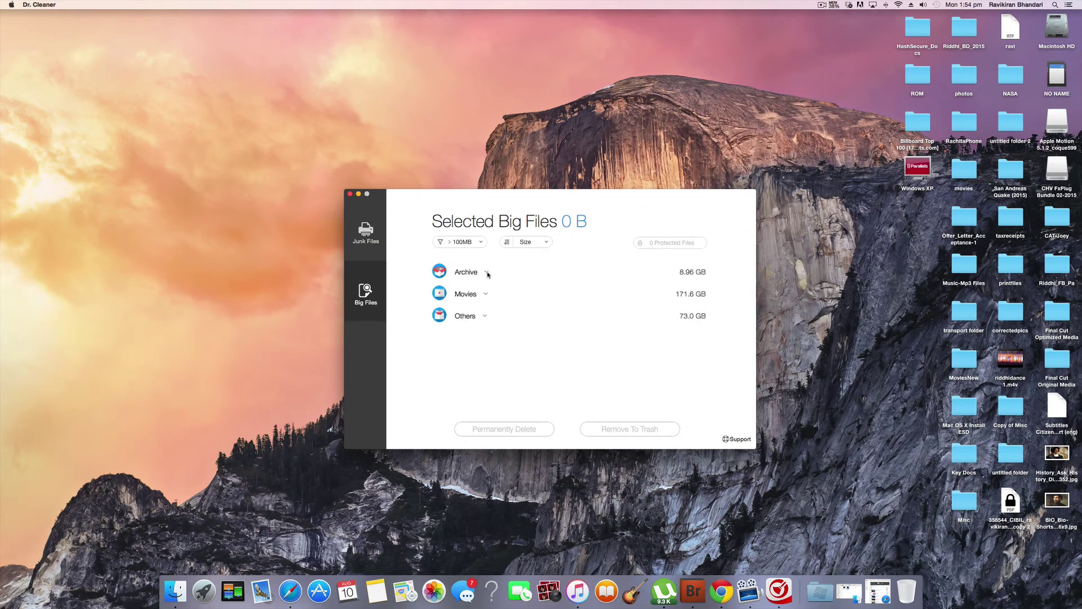
left_click(487, 316)
scroll(550, 357, "down", 3)
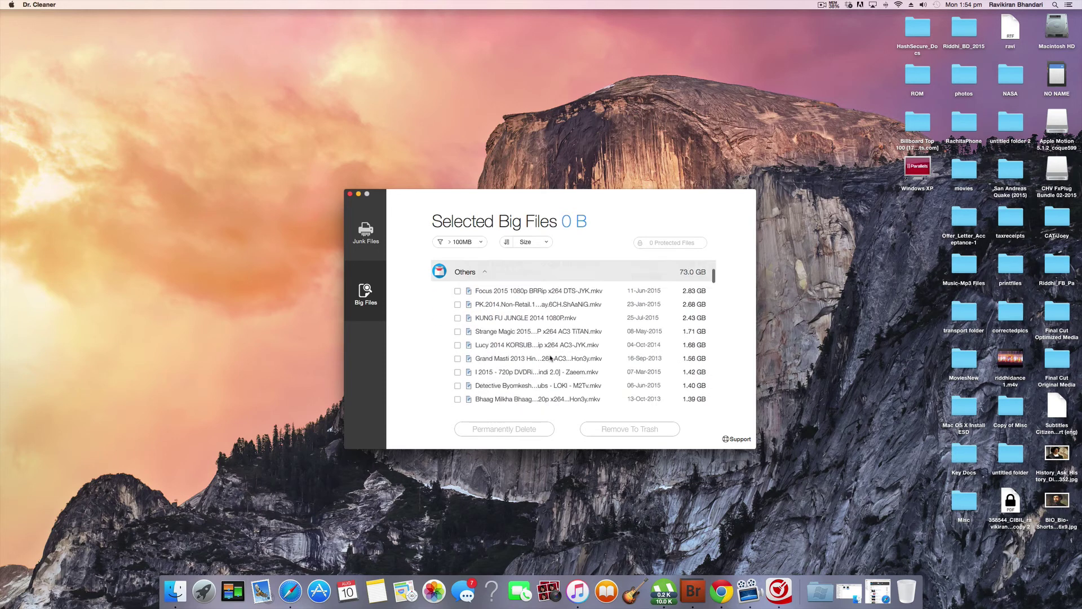
scroll(551, 357, "down", 10)
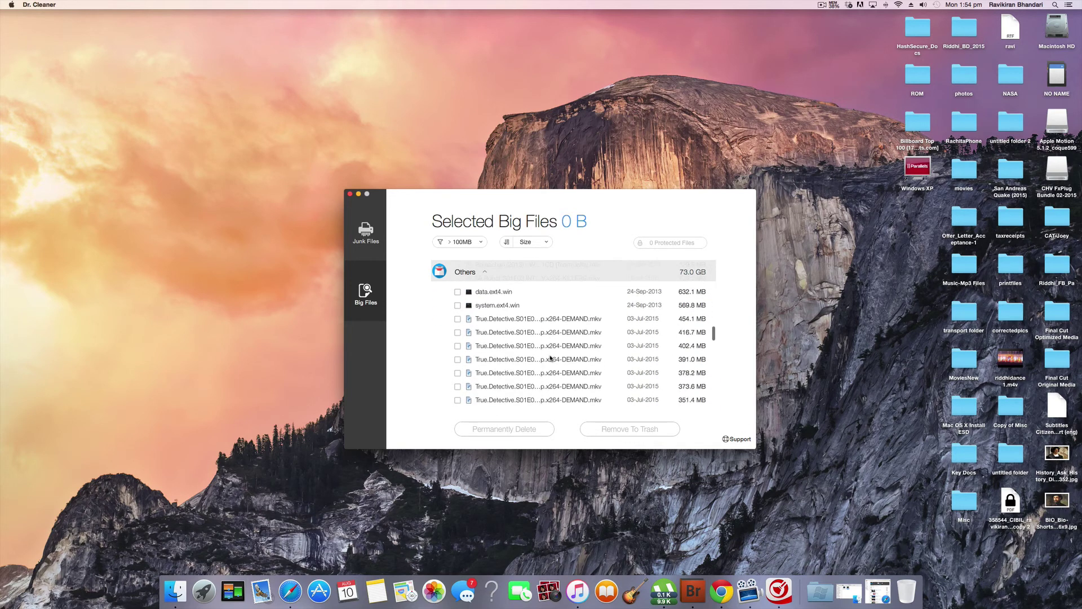
scroll(551, 358, "down", 3)
scroll(551, 357, "up", 3)
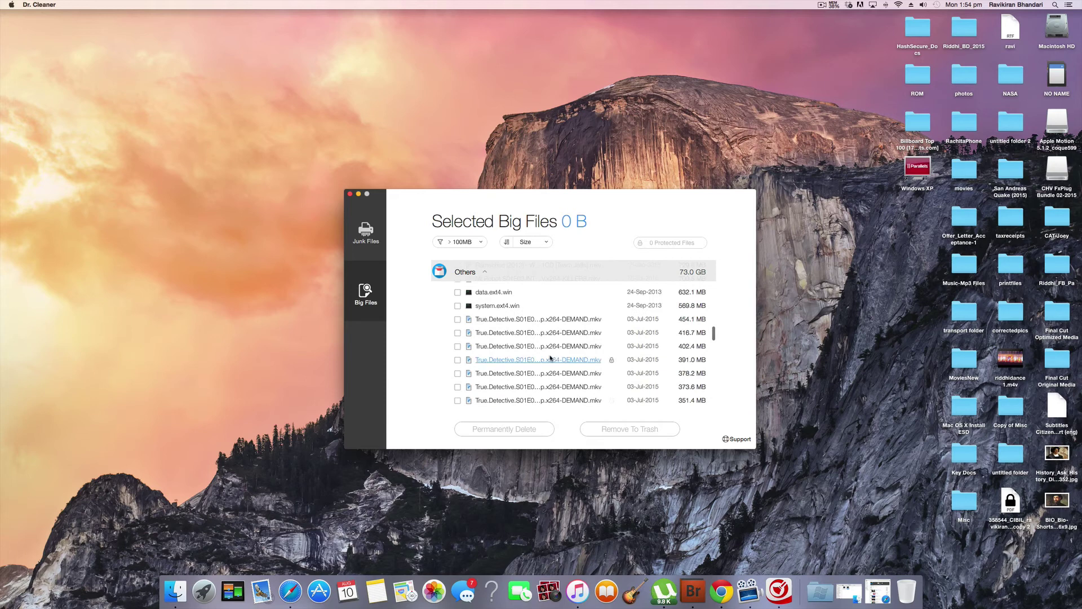
scroll(550, 357, "up", 15)
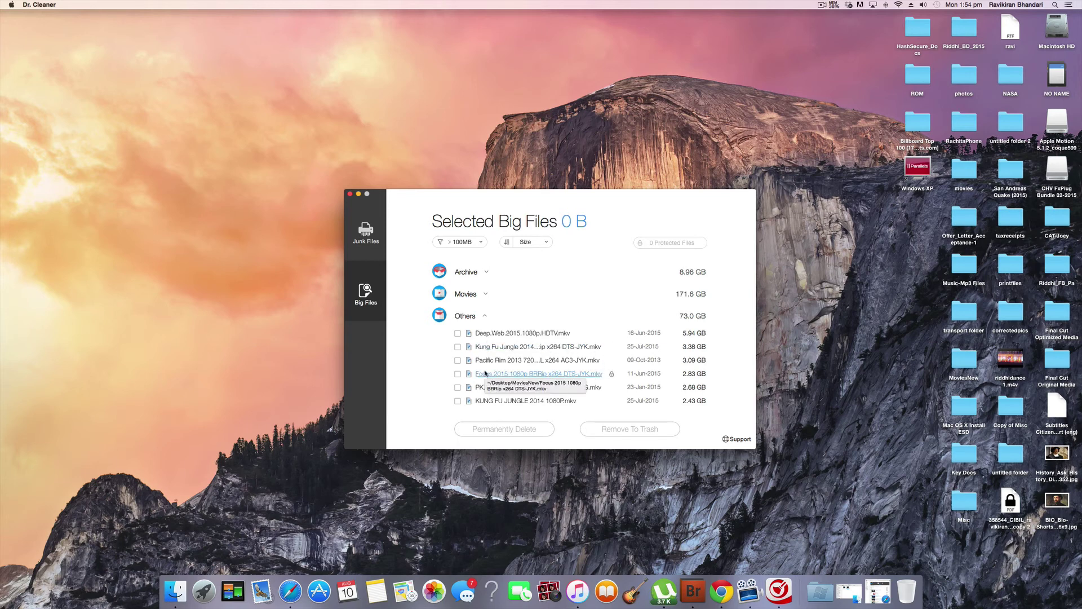
left_click(458, 361)
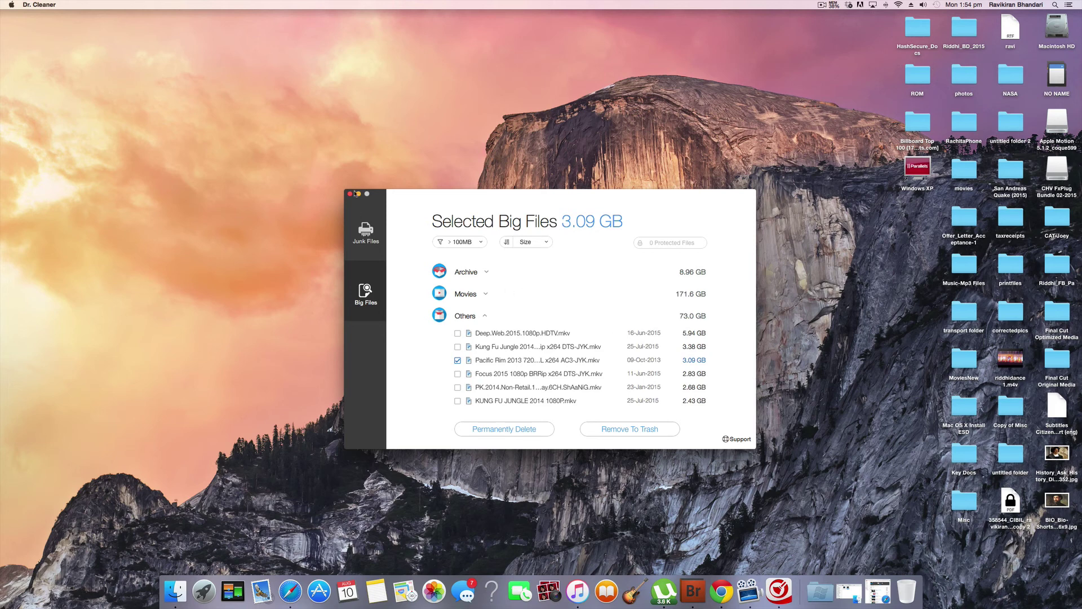
left_click(834, 5)
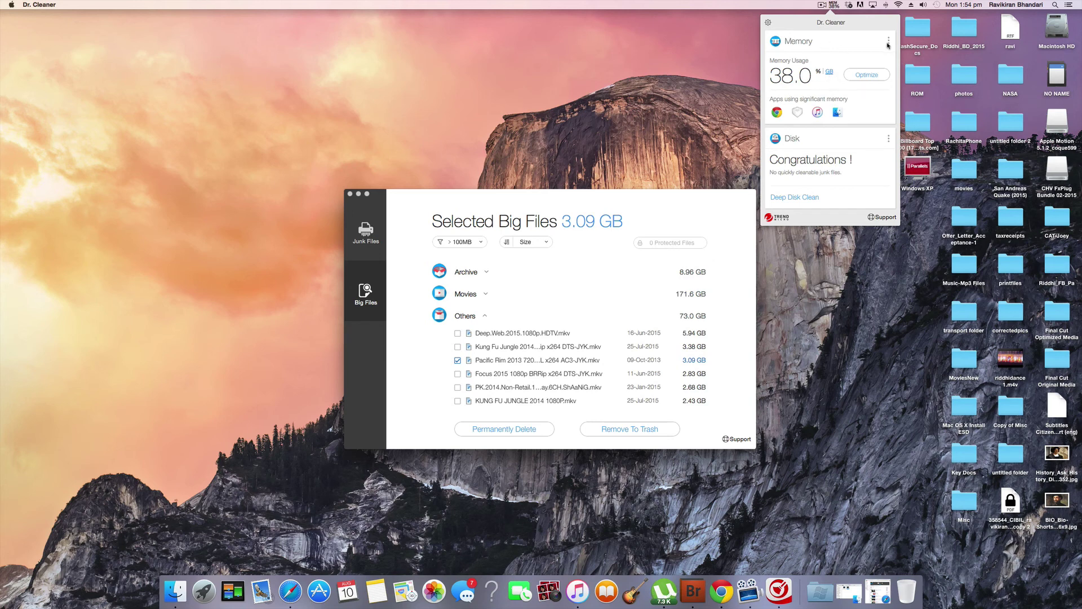
Show memory details, then disk details listing every junk category at 0 B.
left_click(889, 42)
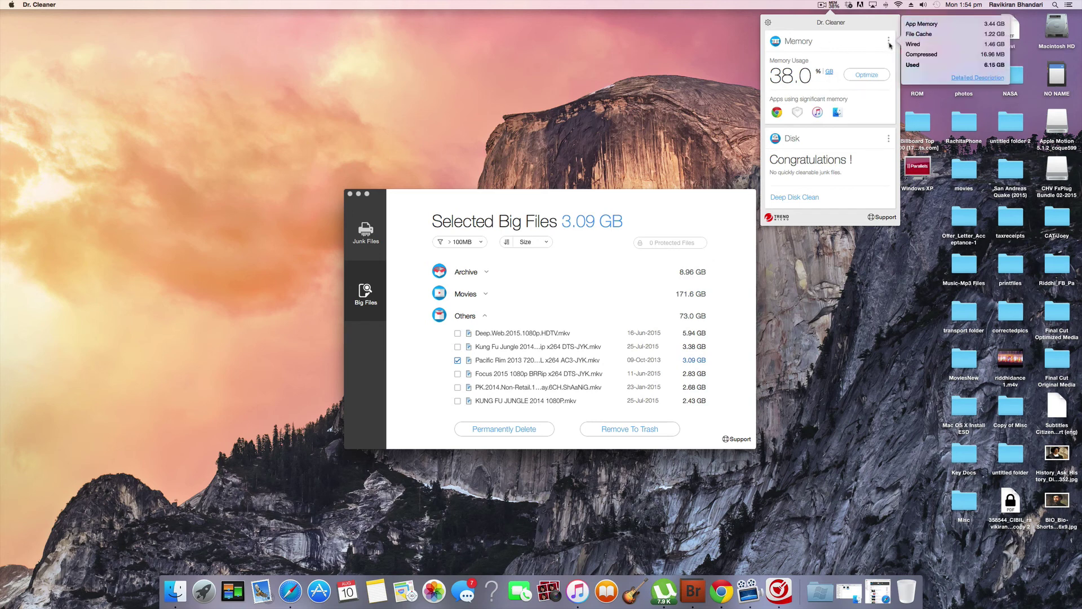
left_click(890, 140)
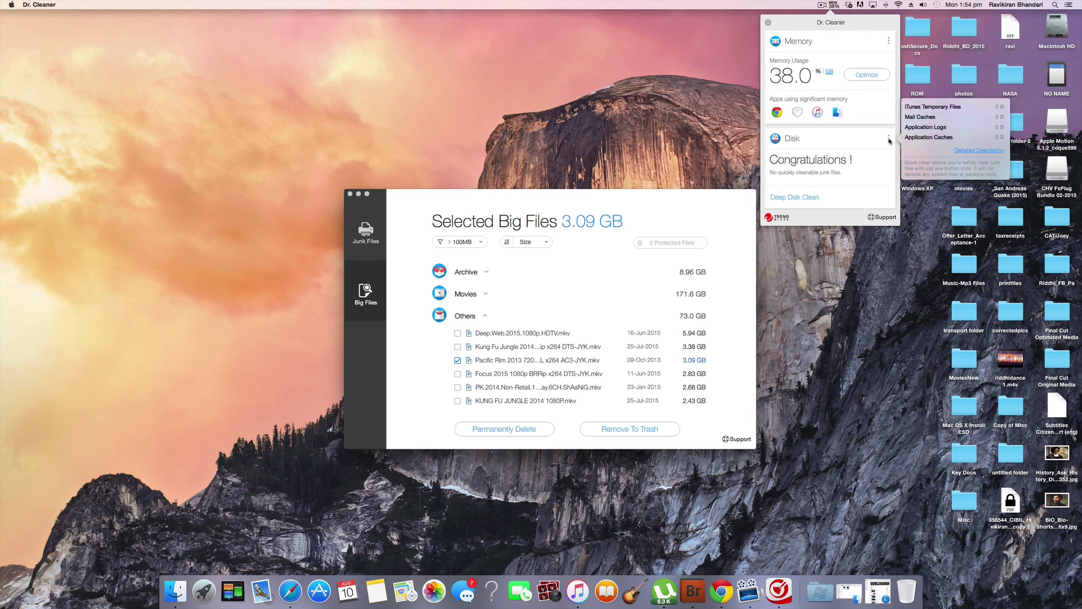
left_click(823, 5)
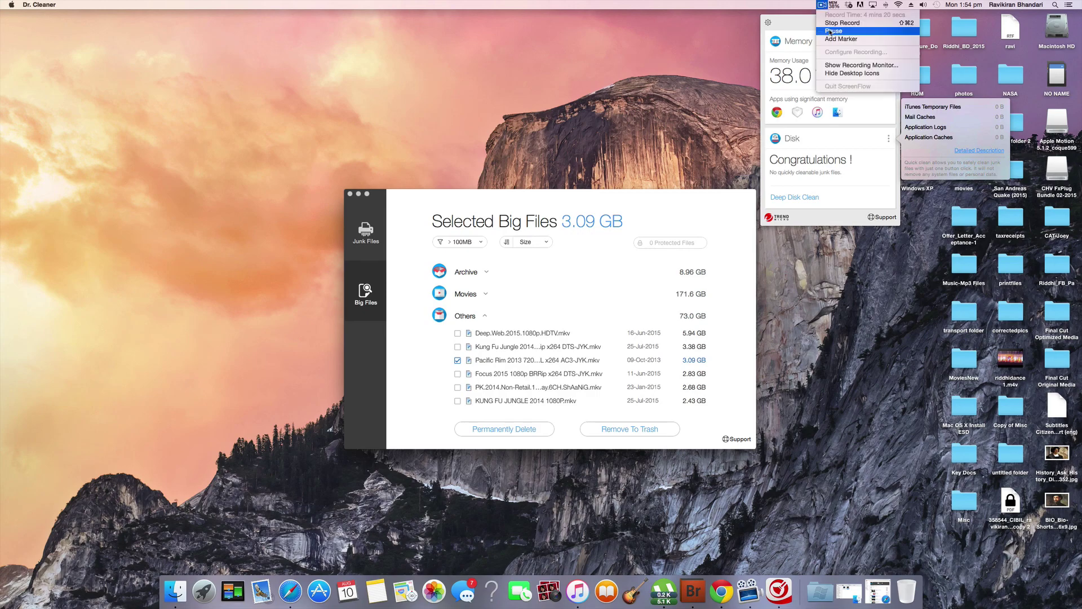